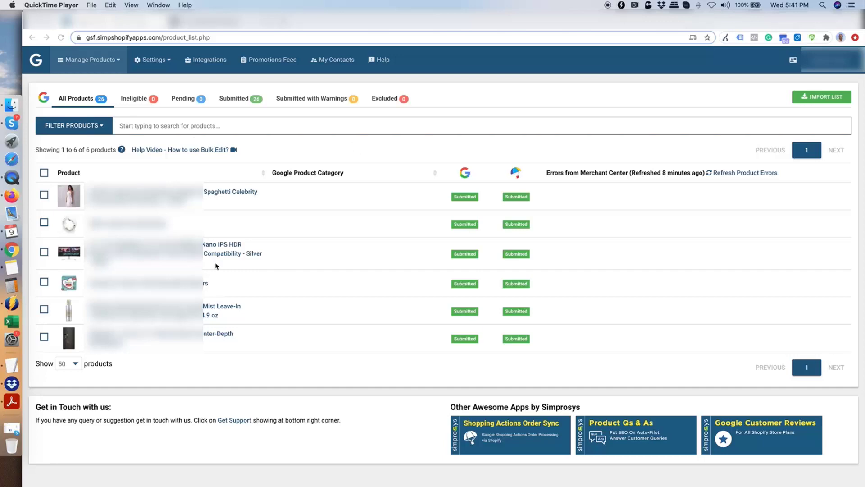
From Integrations, start the Facebook Product Catalog login and approve sharing the account with Shopping Feed
left_click(209, 62)
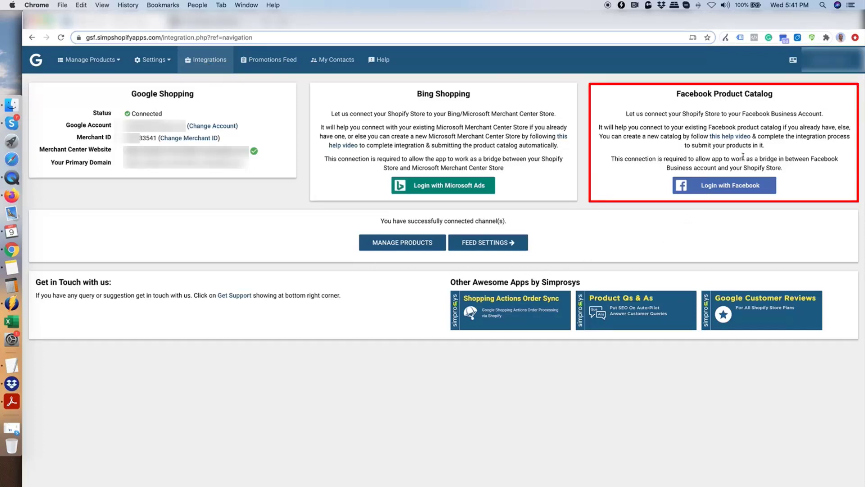
left_click(719, 192)
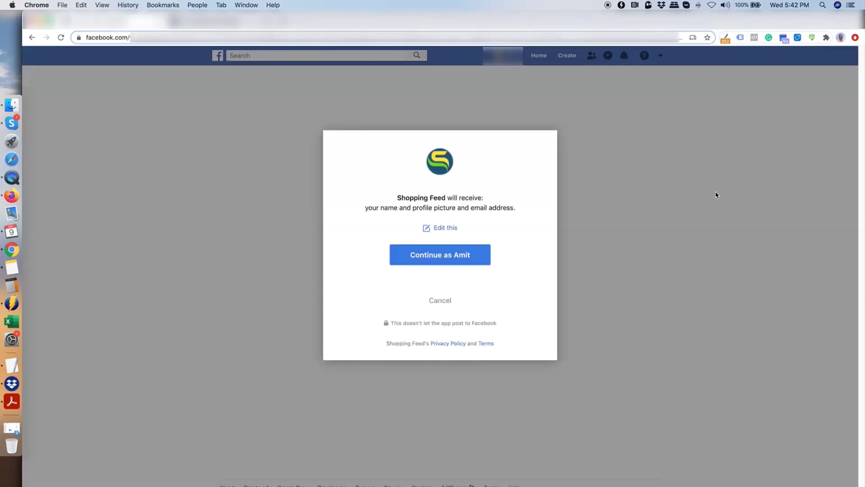
left_click(442, 263)
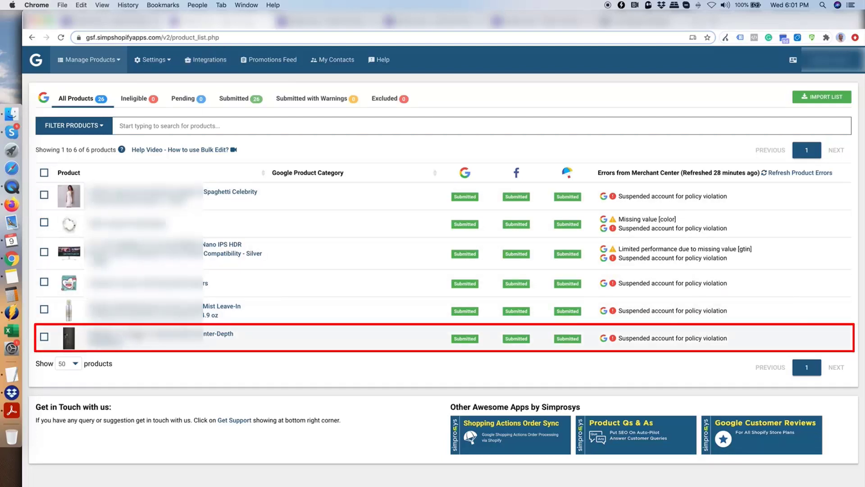
Open the refrigerator product from the product list in a new browser tab
right_click(107, 333)
left_click(357, 203)
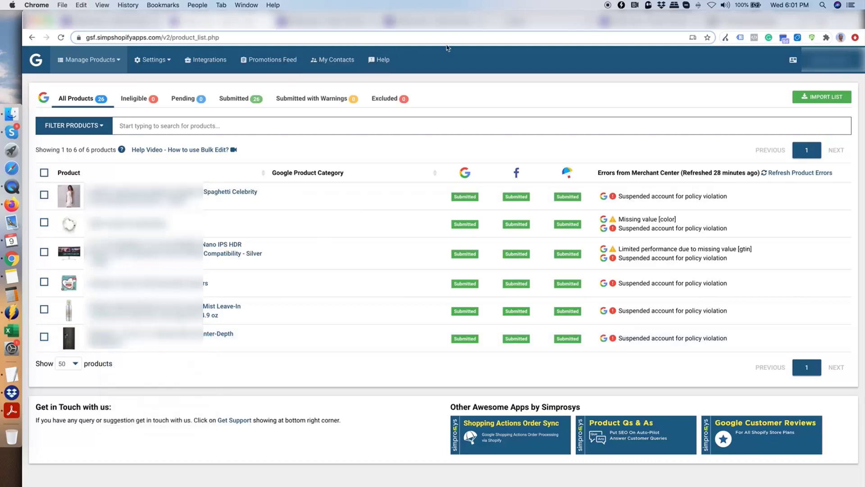
Set the refrigerator's Google category to Refrigerators by searching 'refr'
left_click(532, 21)
scroll(418, 245, "down", 10)
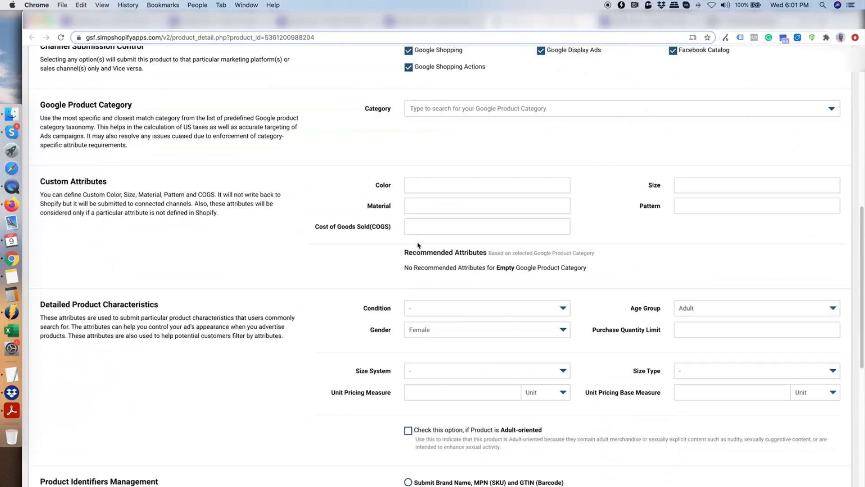
left_click(450, 109)
type("re")
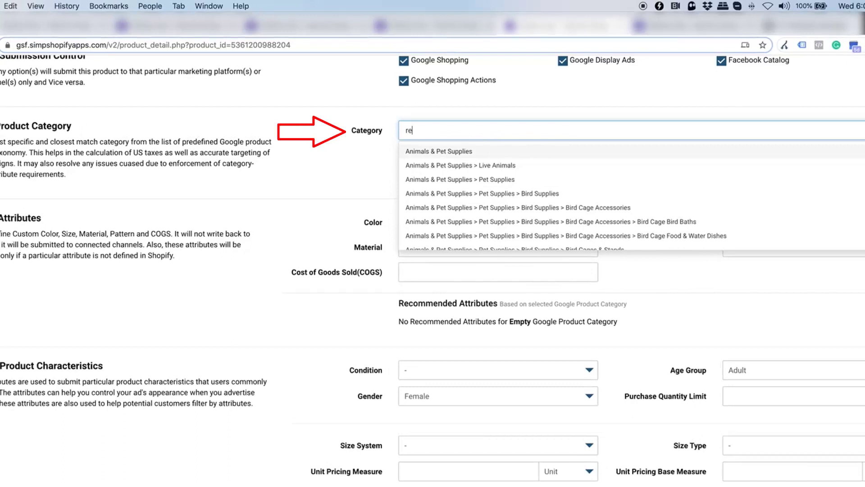
type("fr")
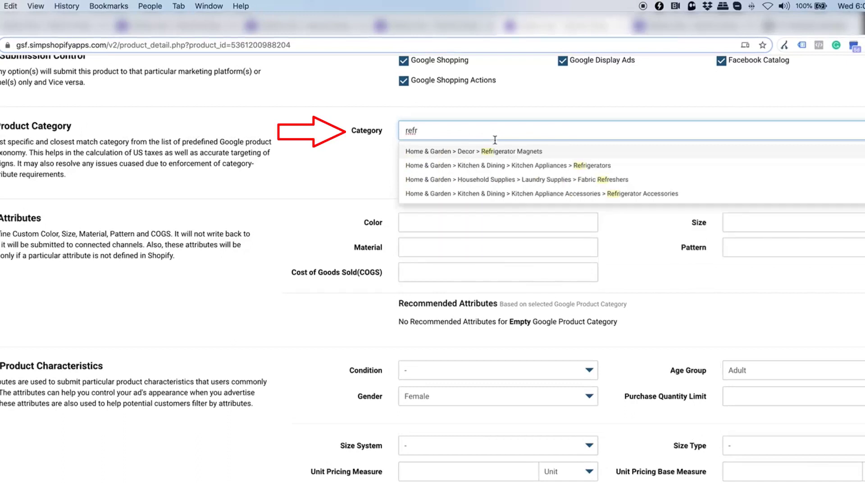
left_click(477, 166)
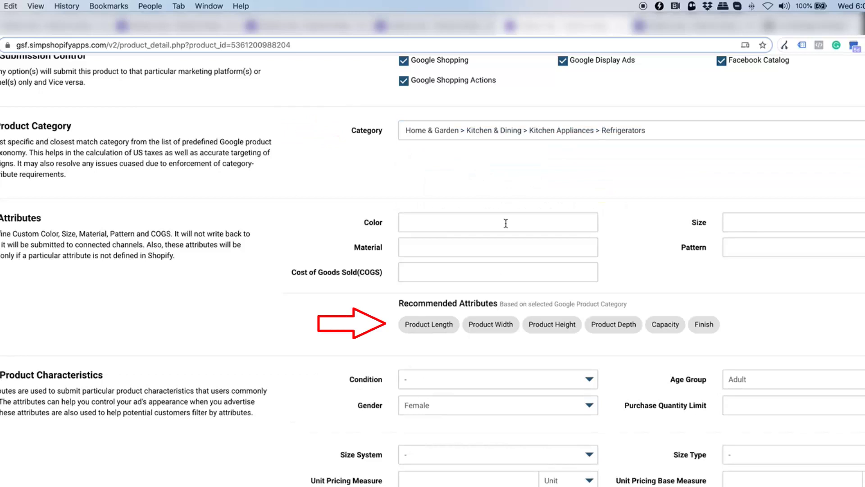
Add a Capacity attribute with the value 550 L
scroll(624, 351, "up", 1)
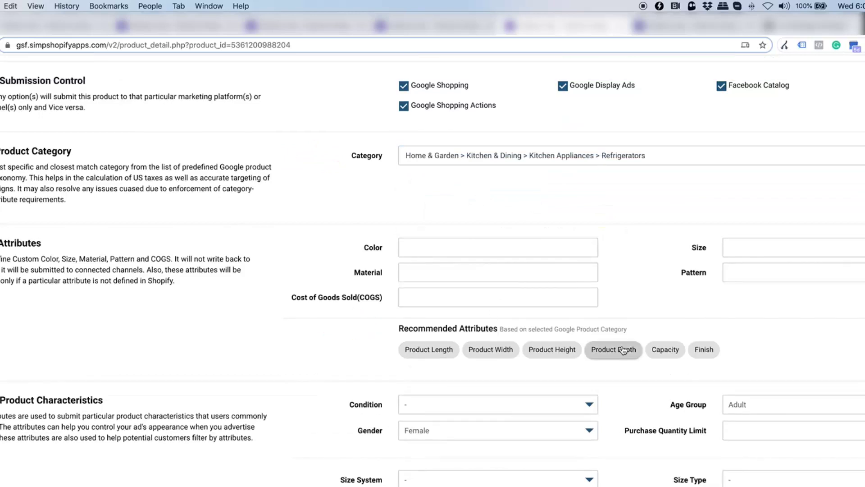
left_click(665, 349)
scroll(505, 401, "down", 10)
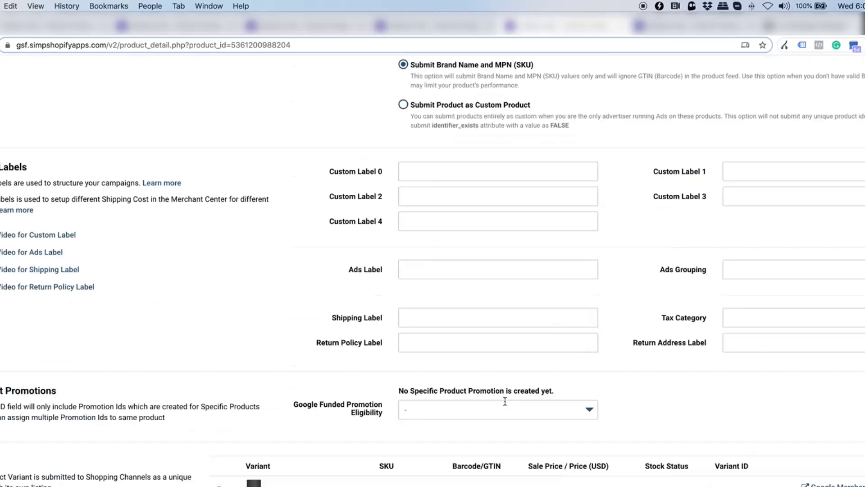
scroll(505, 404, "up", 10)
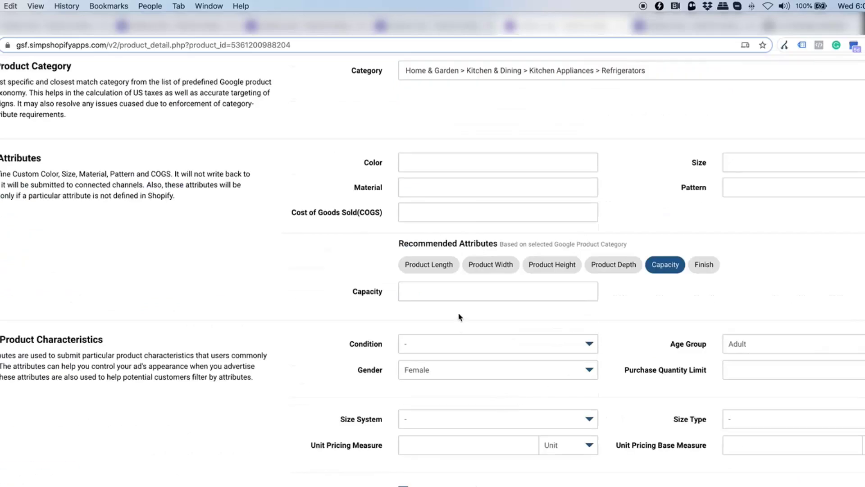
left_click(460, 291)
type("550")
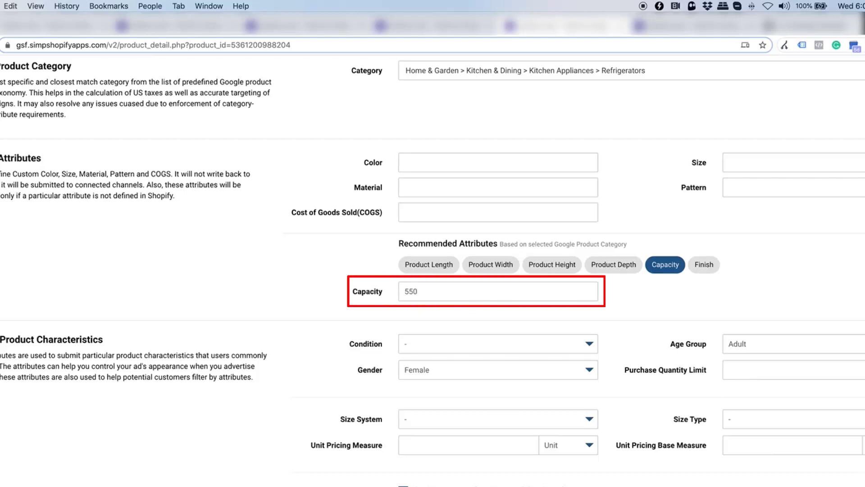
type(" L")
Add Product Length 1.1m, Product Width 1.1 m and Product Height 2.0 m attributes
left_click(416, 265)
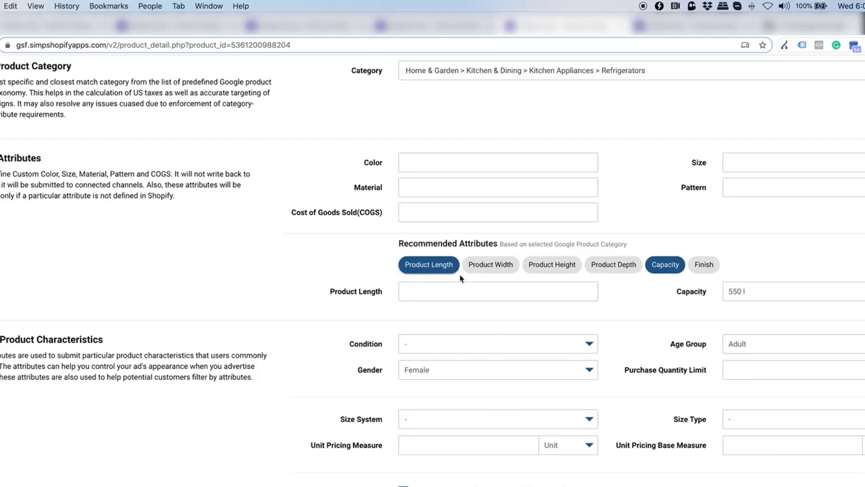
left_click(478, 291)
type("1.1")
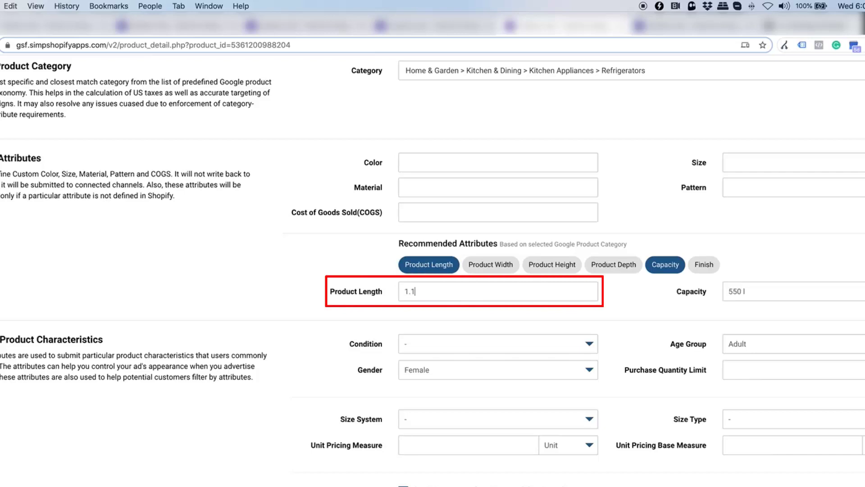
type("m")
scroll(480, 293, "up", 1)
left_click(480, 293)
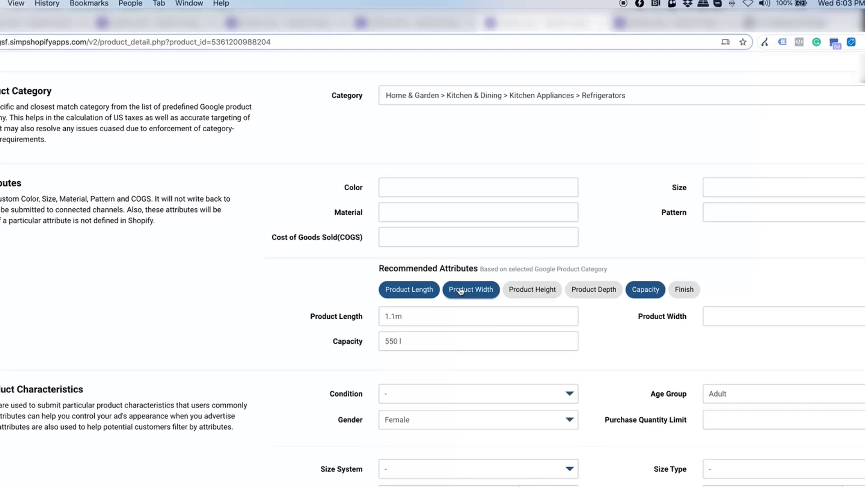
left_click(742, 317)
type("1.")
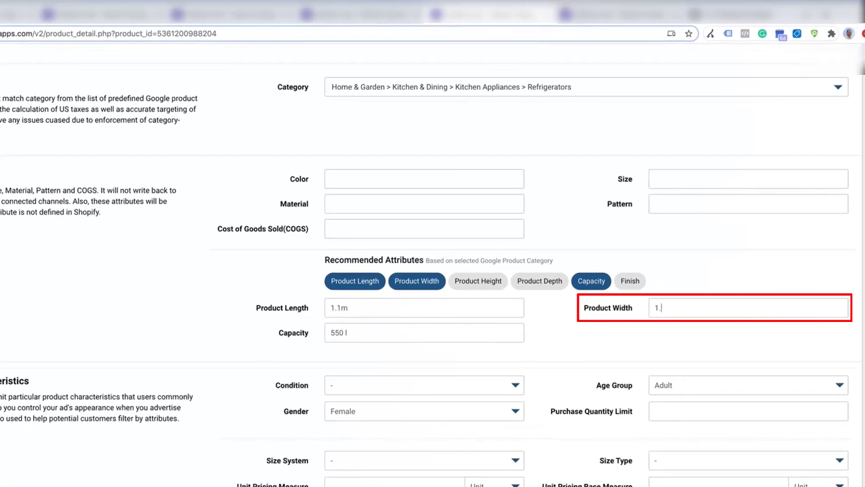
type("1 m")
left_click(478, 281)
left_click(455, 332)
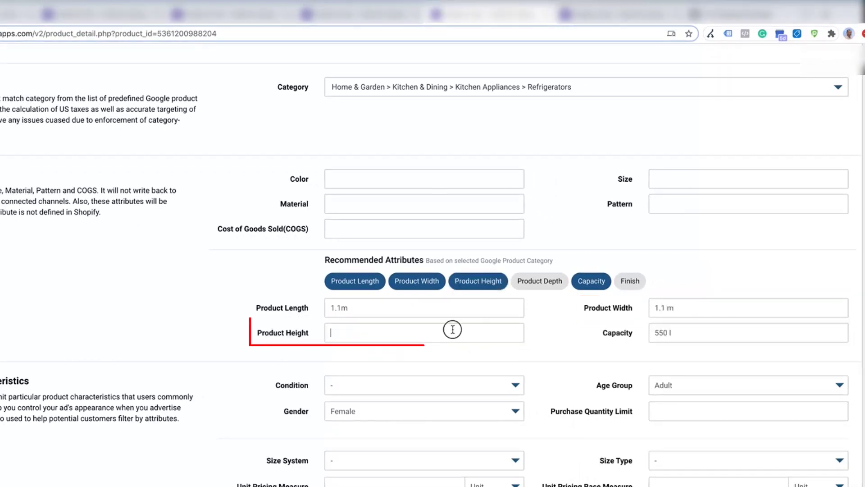
type("2.0 m")
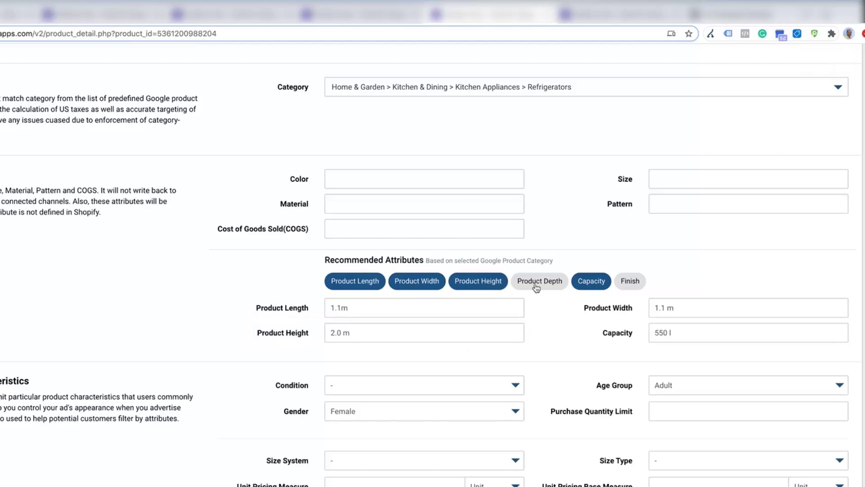
scroll(537, 287, "up", 15)
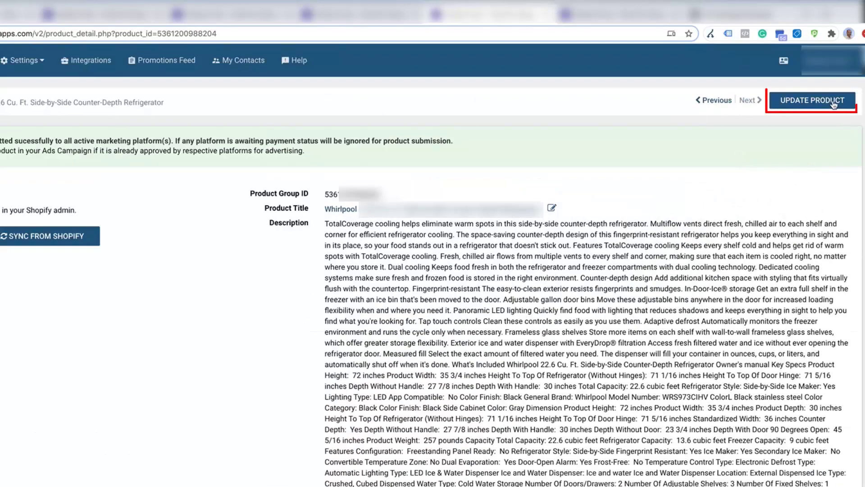
Save the refrigerator's new category and attributes with Update Product
left_click(812, 100)
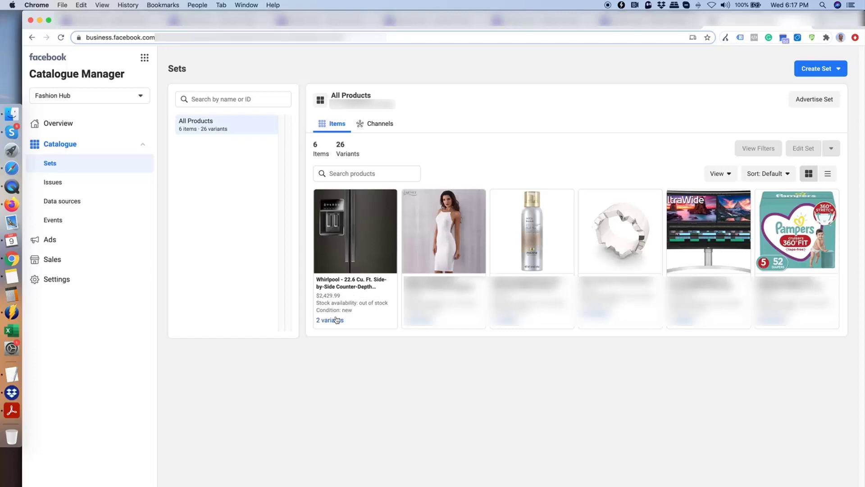
Expand the Whirlpool refrigerator's catalogue fields to confirm Refrigerators, 550 l, 1.1 m length/width, 2 m height
left_click(346, 283)
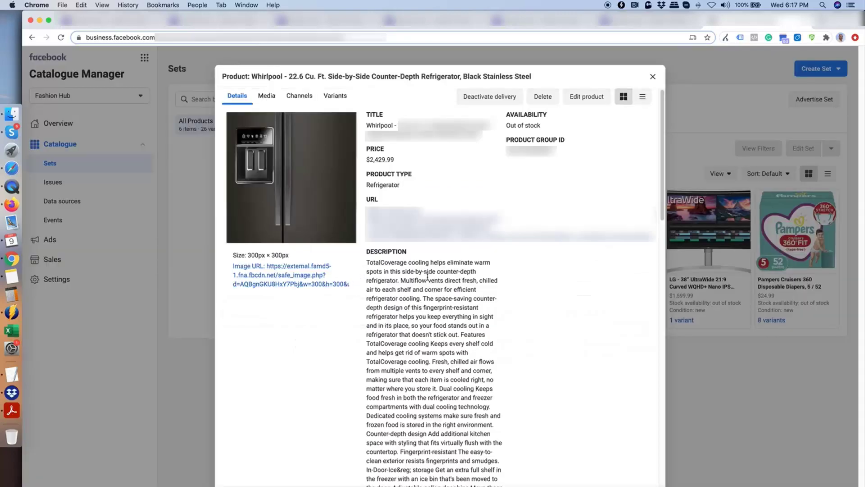
scroll(428, 293, "down", 20)
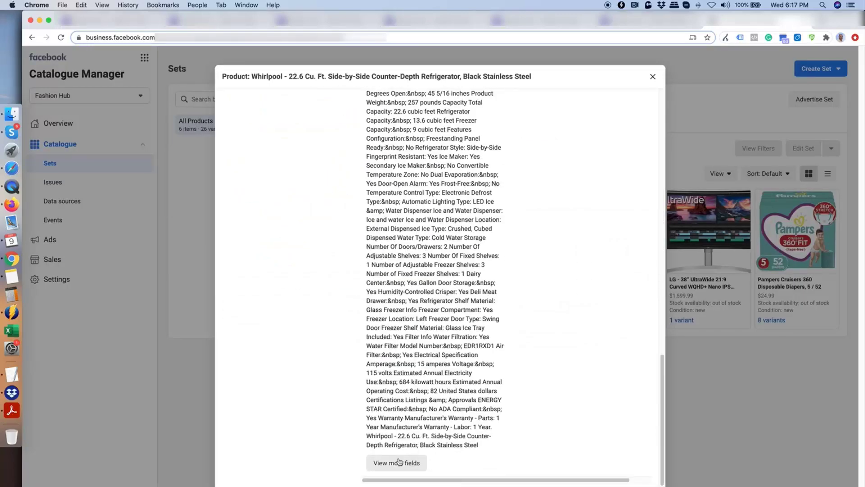
left_click(396, 463)
scroll(446, 291, "up", 4)
key("ctrl+Tab")
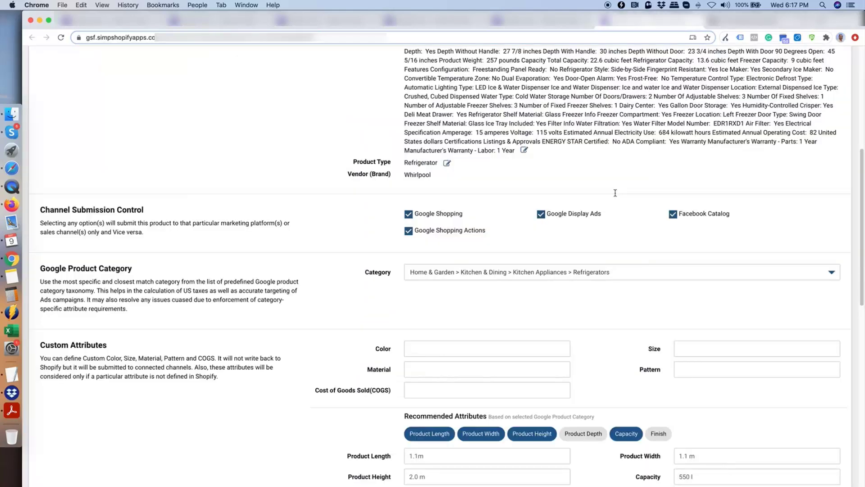
scroll(614, 193, "down", 4)
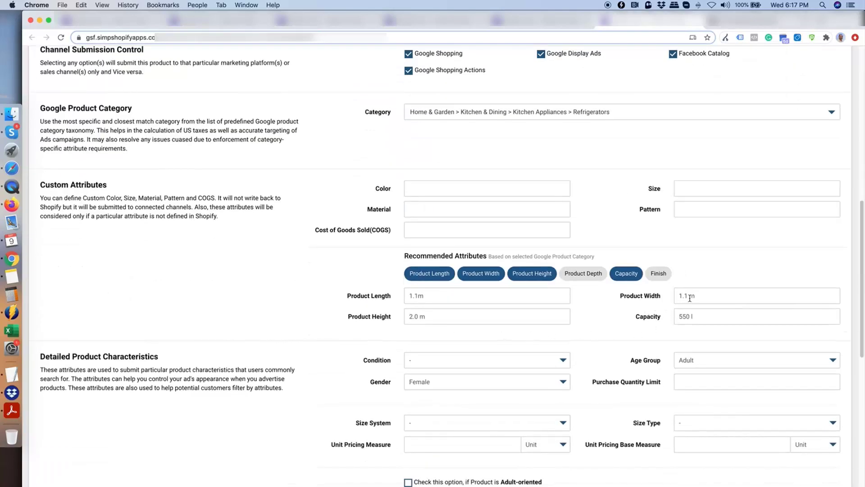
left_click(742, 21)
scroll(484, 311, "up", 15)
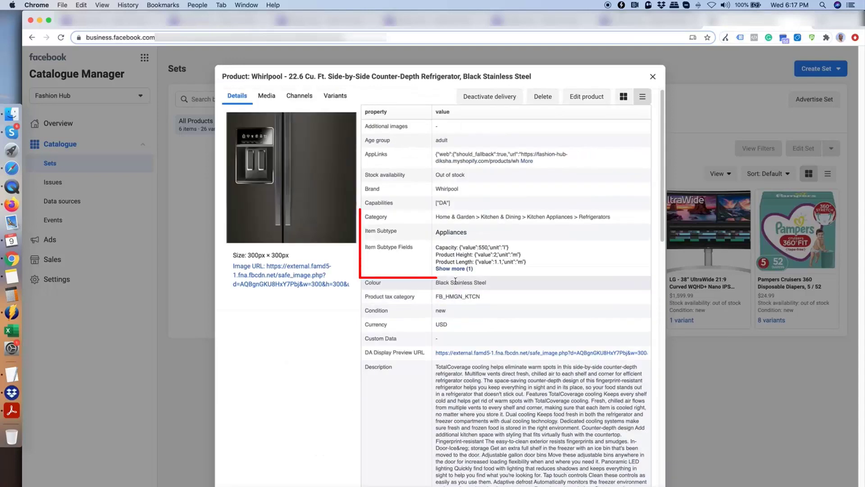
left_click(454, 268)
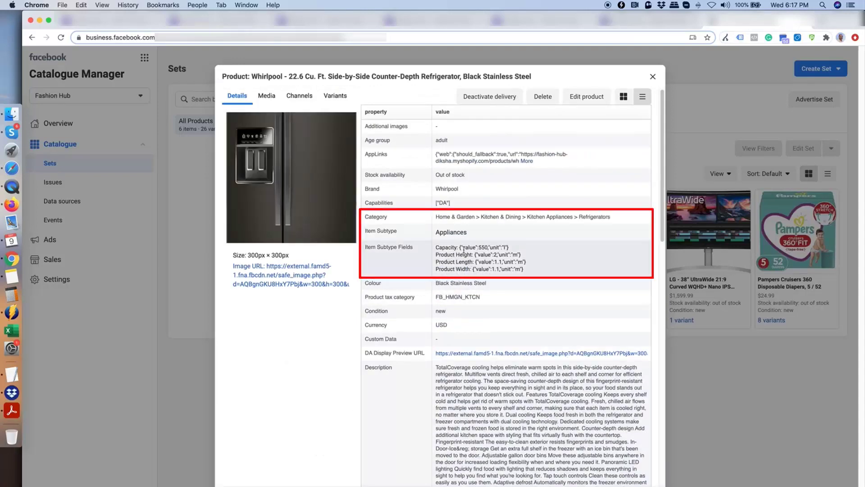